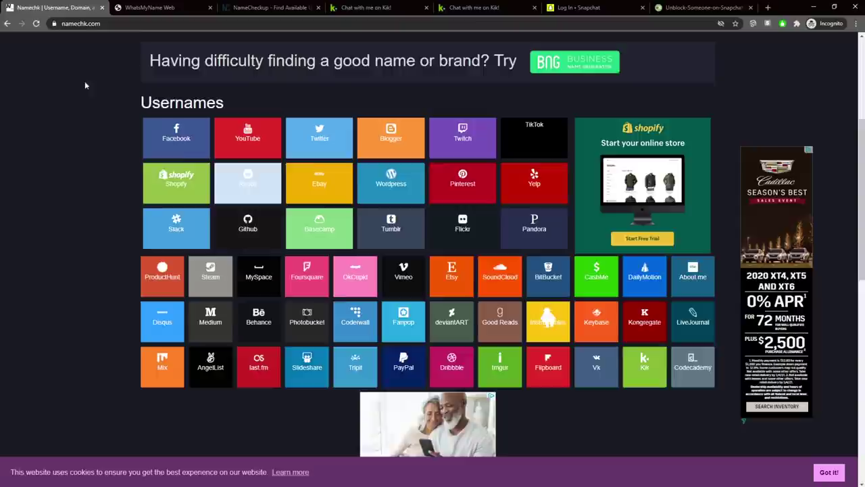
Step: Search Namechk for thecybermentor and scroll down to the taken/available Usernames grid
scroll(135, 121, up, 2)
scroll(178, 151, up, 3)
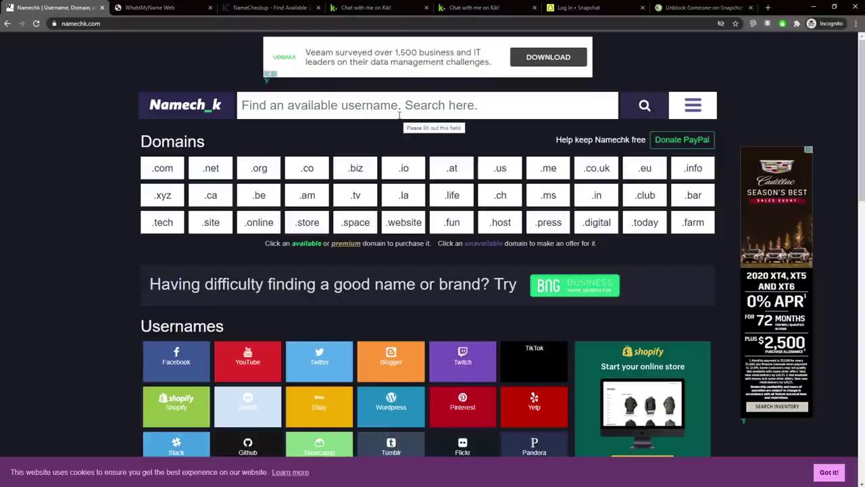
click(408, 106)
scroll(408, 105, down, 1)
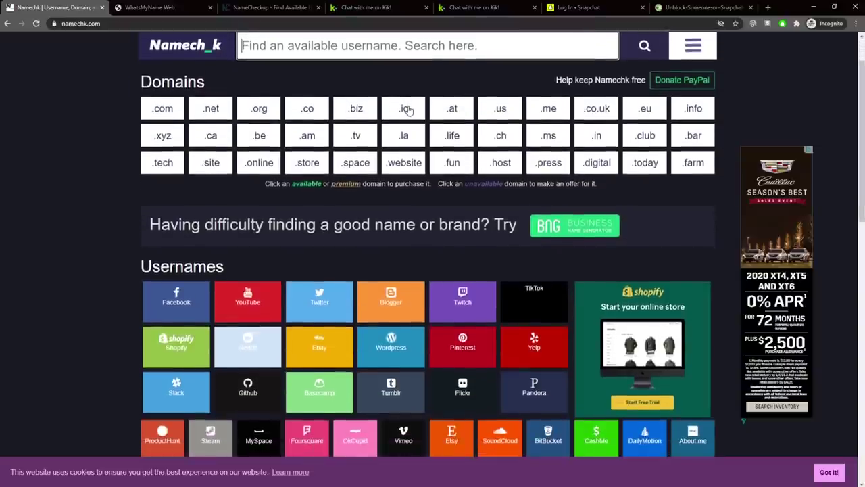
text(thecybermentor)
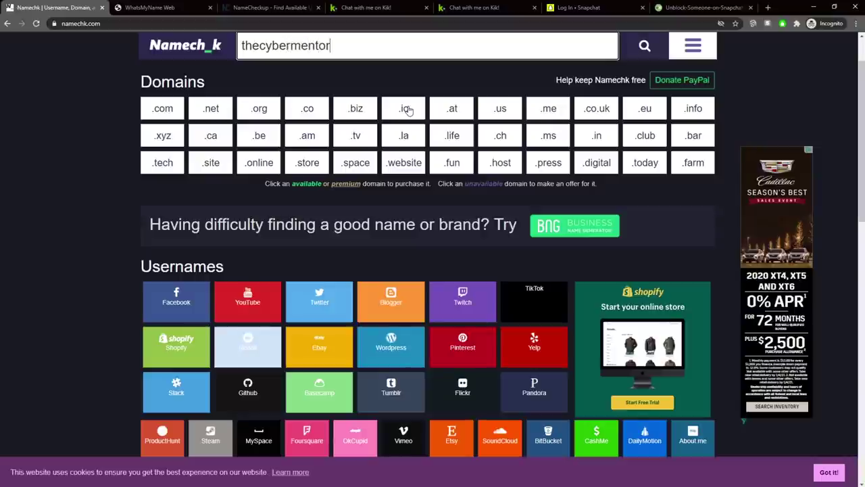
key(Return)
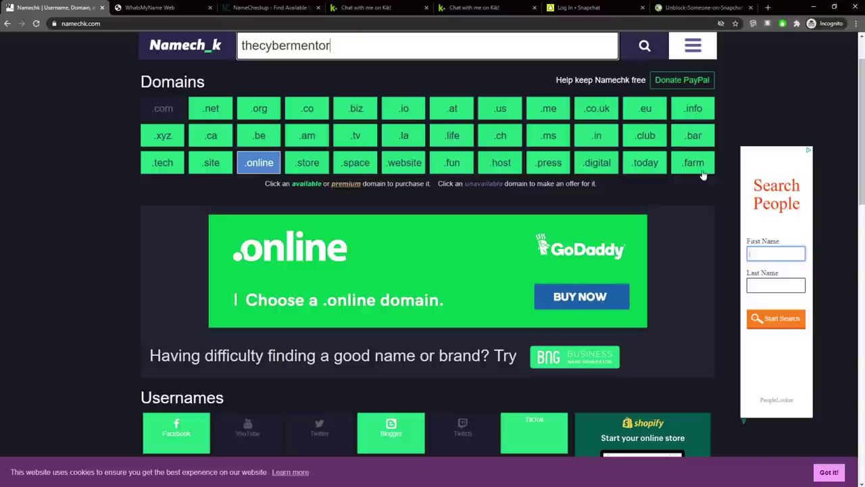
scroll(192, 157, down, 1)
scroll(194, 135, down, 1)
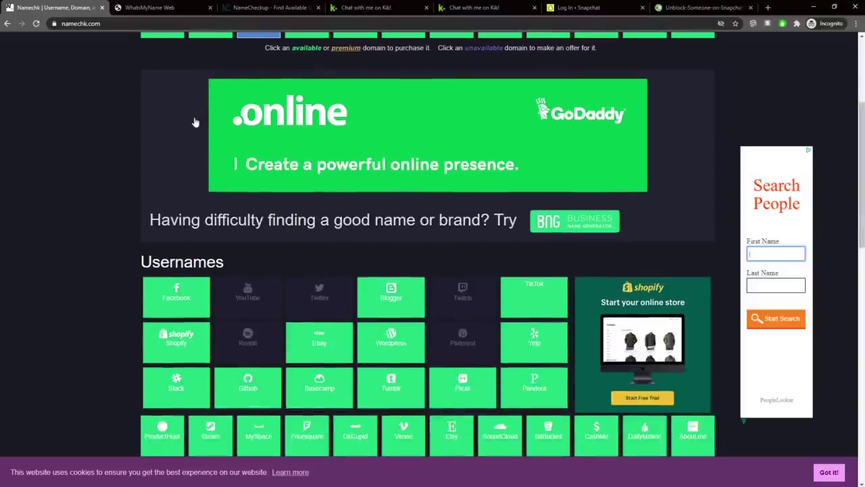
scroll(194, 122, down, 1)
scroll(200, 120, down, 1)
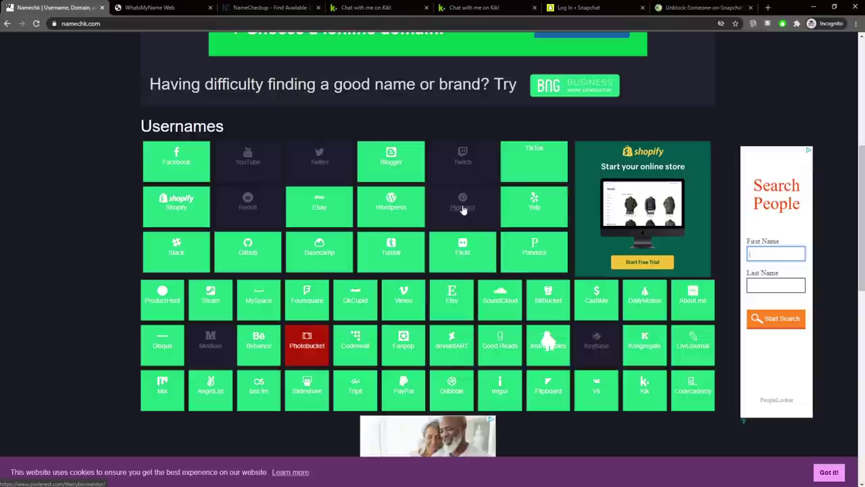
right_click(463, 208)
click(473, 213)
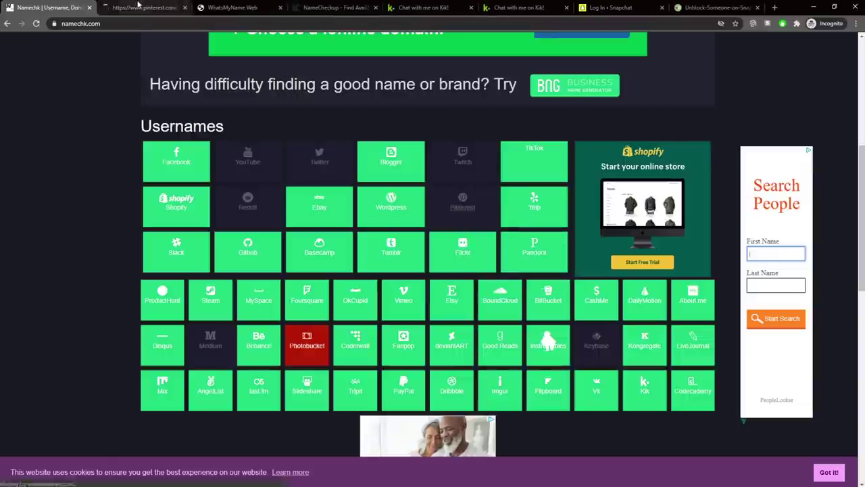
click(140, 7)
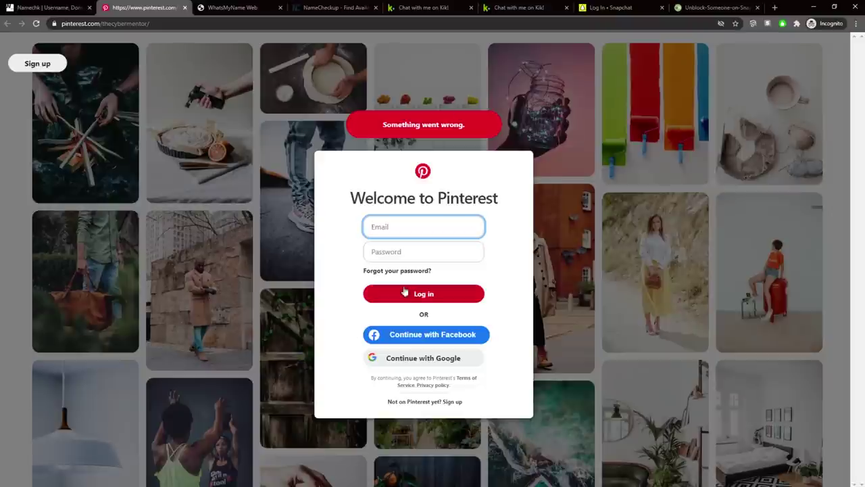
click(183, 8)
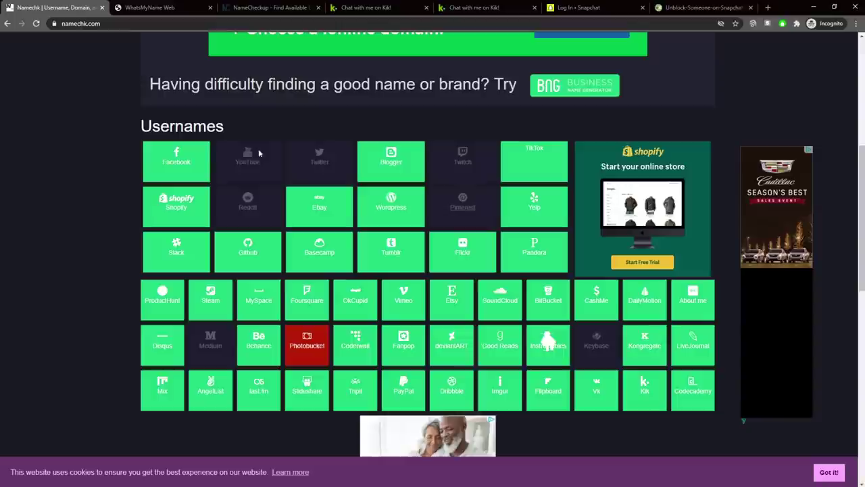
right_click(248, 167)
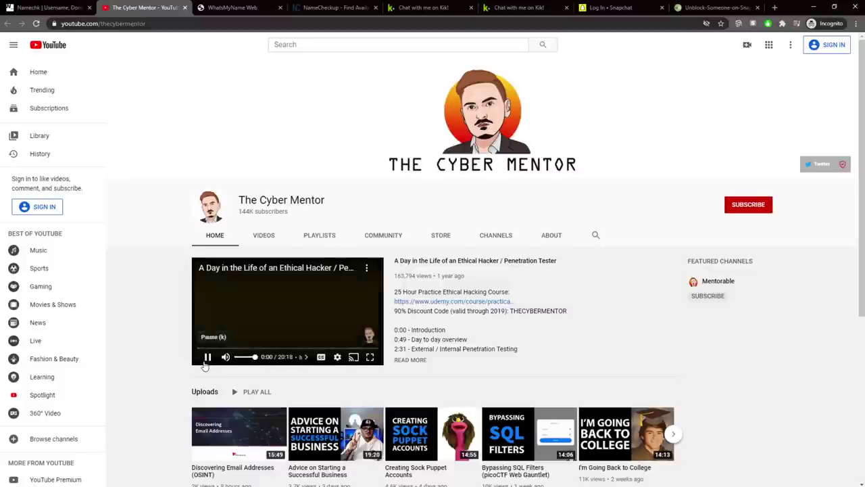
click(205, 361)
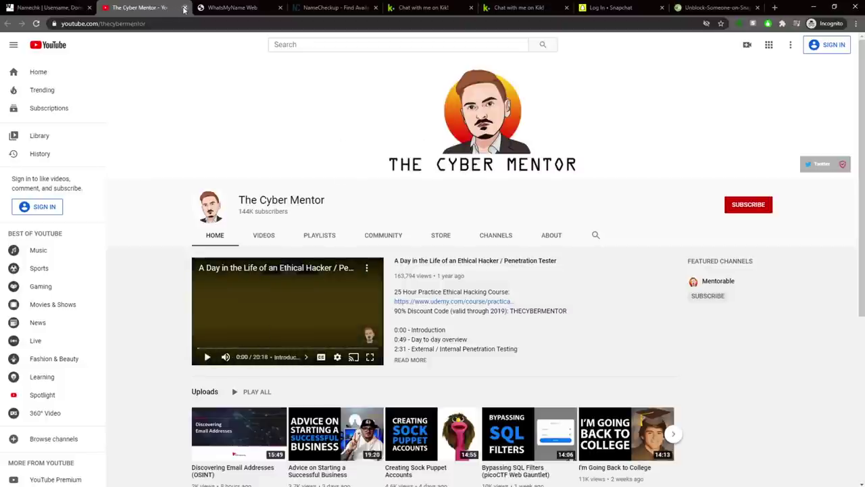
click(54, 7)
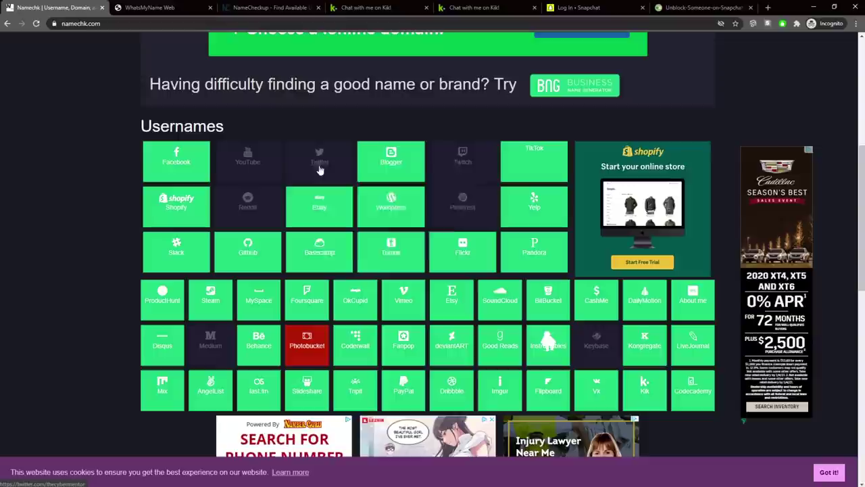
right_click(460, 167)
click(471, 171)
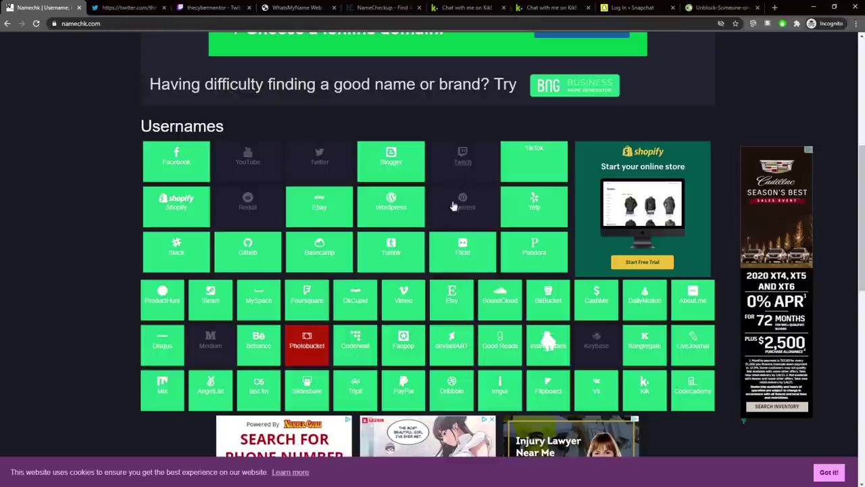
click(142, 6)
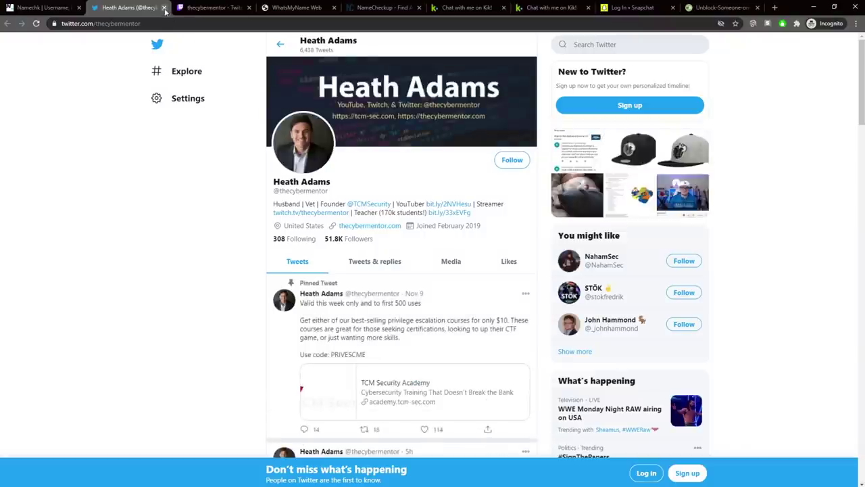
click(165, 9)
click(164, 10)
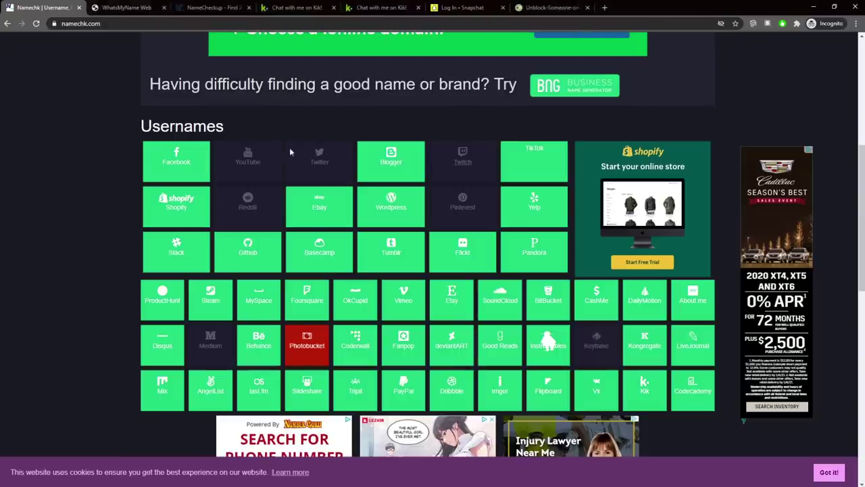
scroll(292, 149, down, 5)
scroll(271, 122, down, 3)
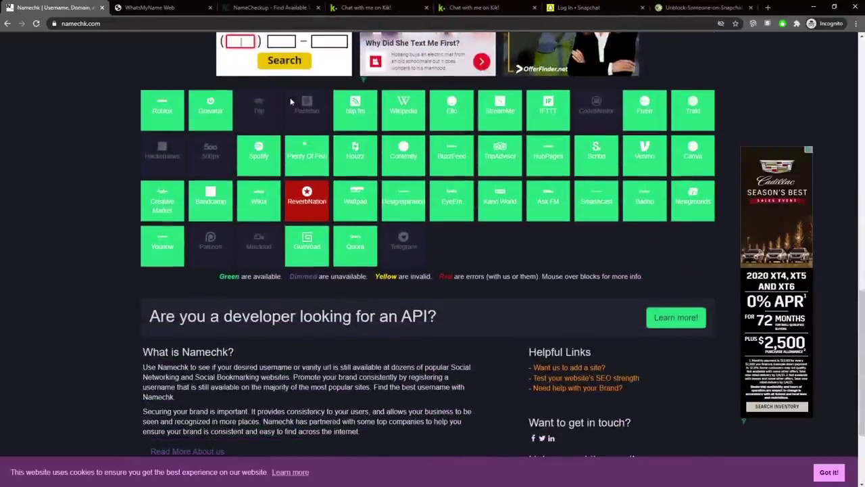
scroll(332, 170, up, 2)
scroll(340, 247, up, 1)
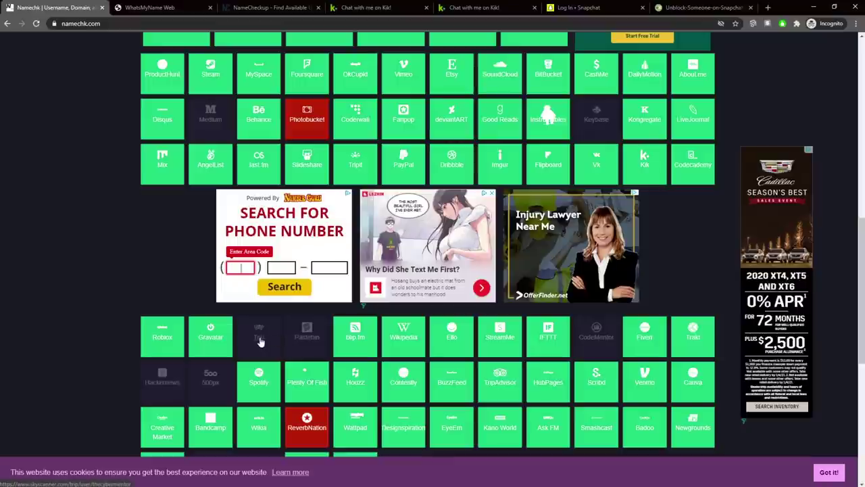
scroll(261, 342, down, 2)
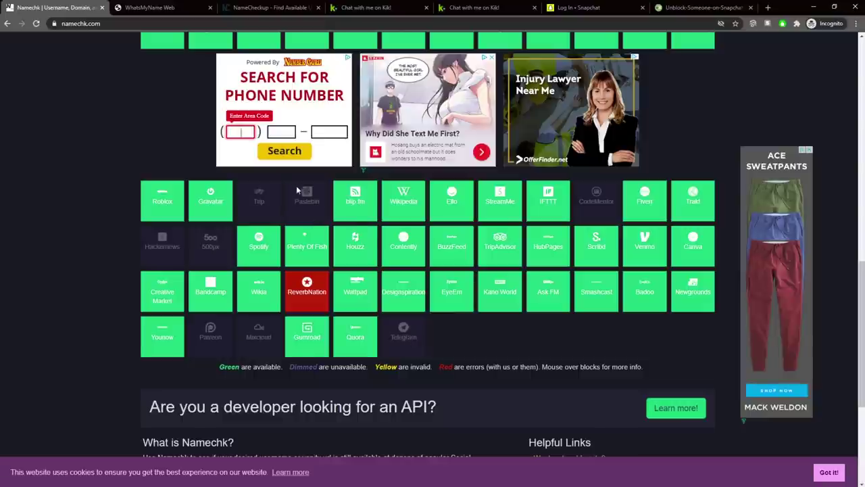
scroll(332, 216, down, 2)
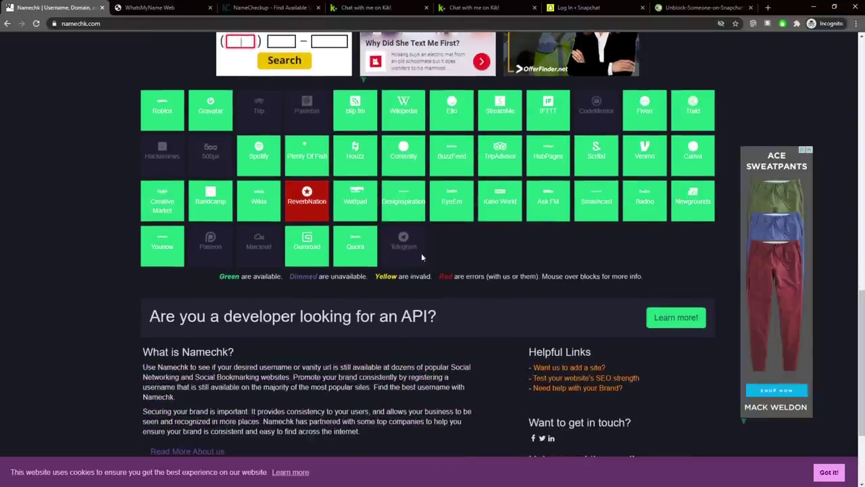
Step: Run a WhatsMyName all-sites search for thecybermentor, returning nine found accounts
click(145, 7)
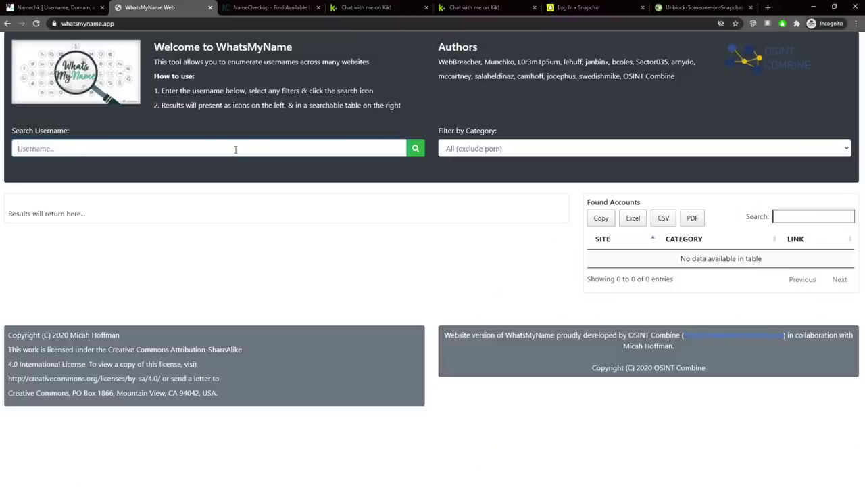
text(thecybermentor)
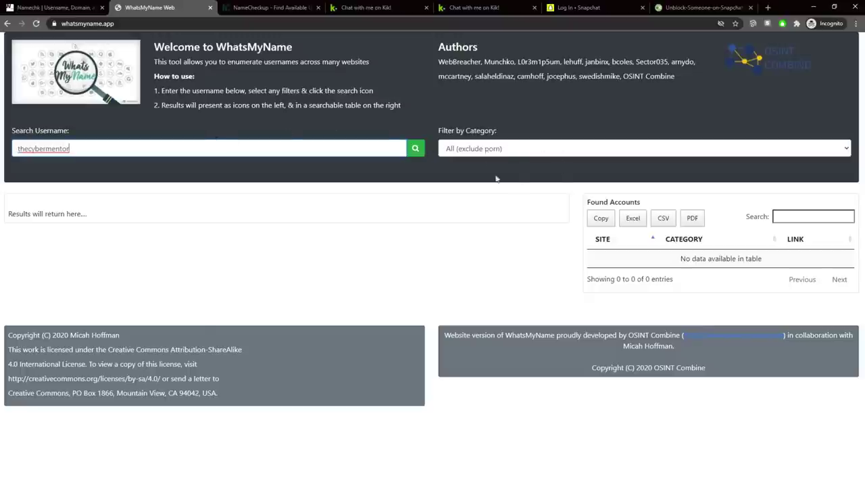
click(417, 150)
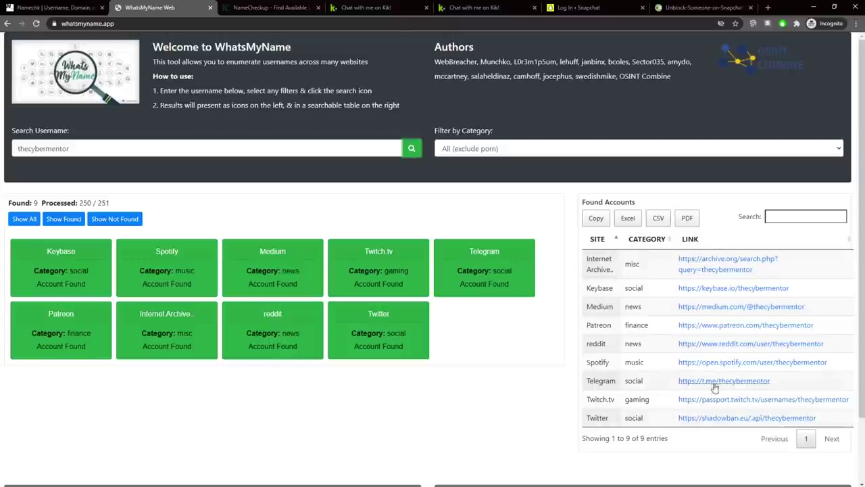
Step: Bring up NameCheckup's Find Available Username page and look over its unchecked domain and username grids
click(270, 8)
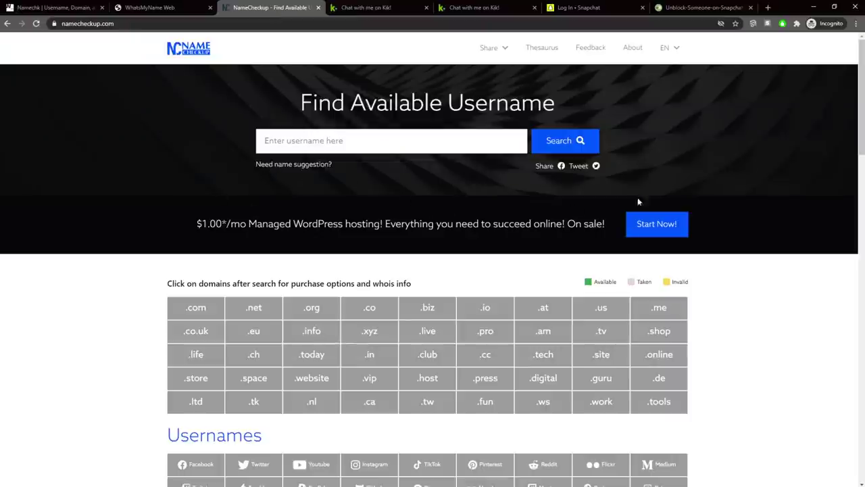
scroll(841, 136, down, 5)
scroll(841, 170, down, 8)
scroll(825, 272, down, 10)
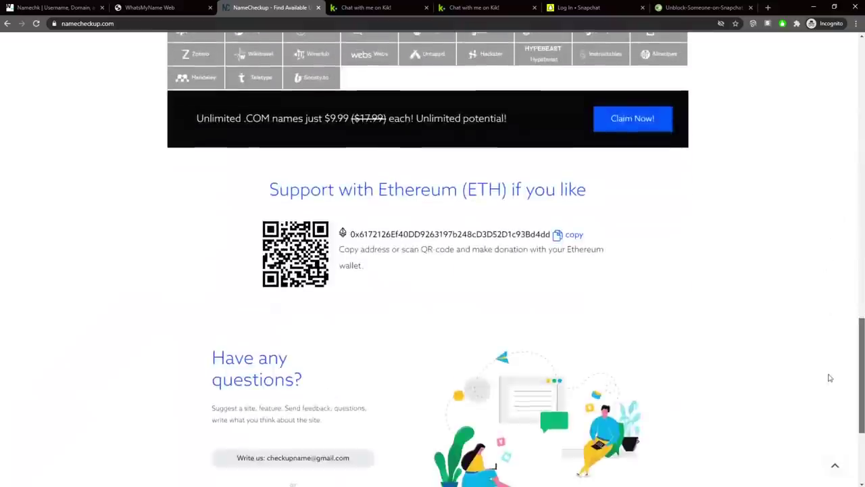
scroll(830, 378, up, 20)
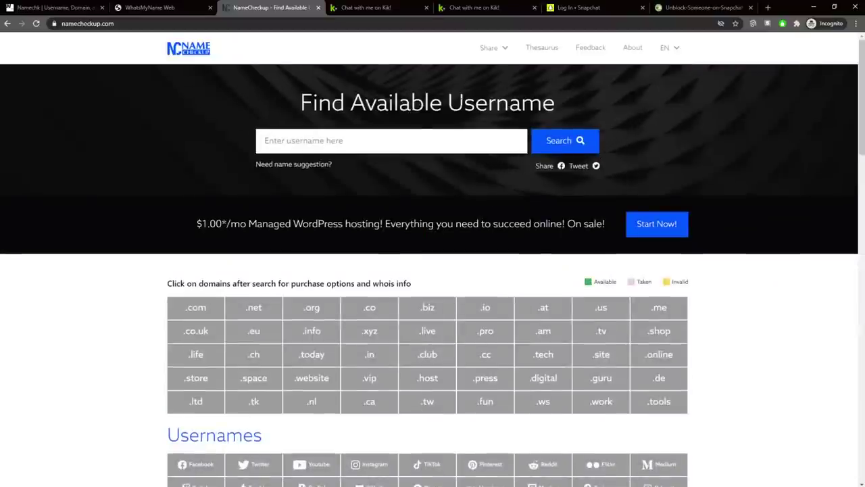
Step: Bring up the kik.me/mav public profile page
click(384, 7)
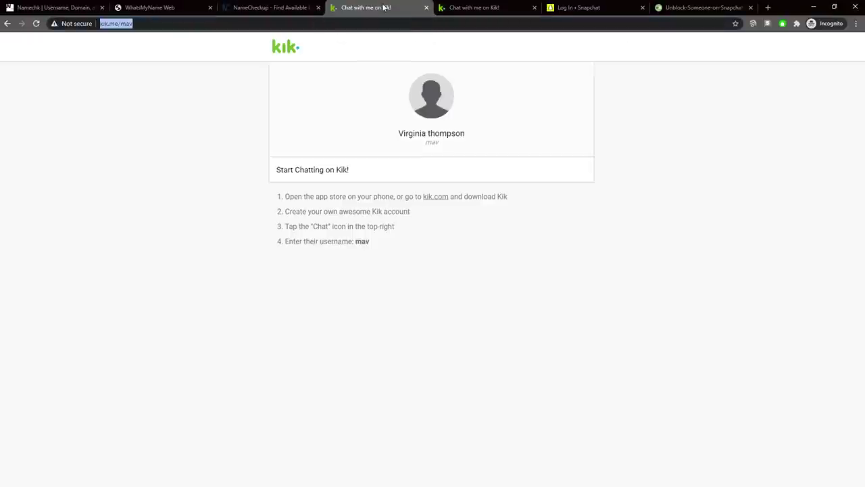
click(296, 9)
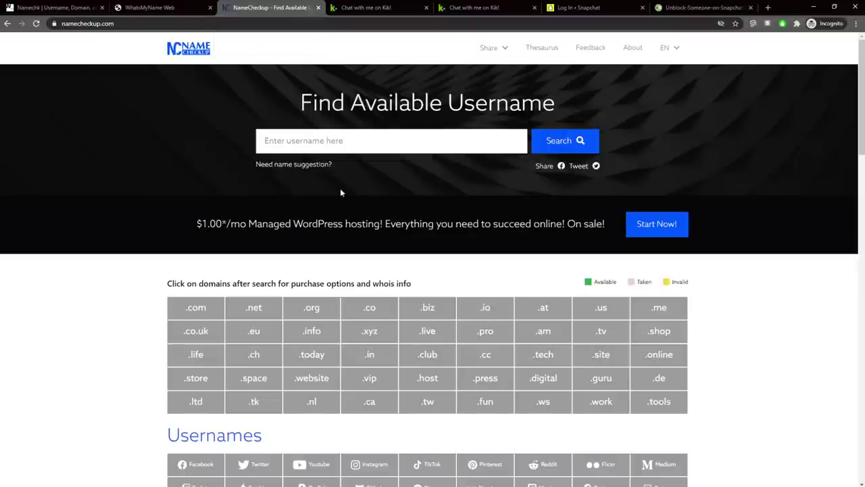
click(385, 5)
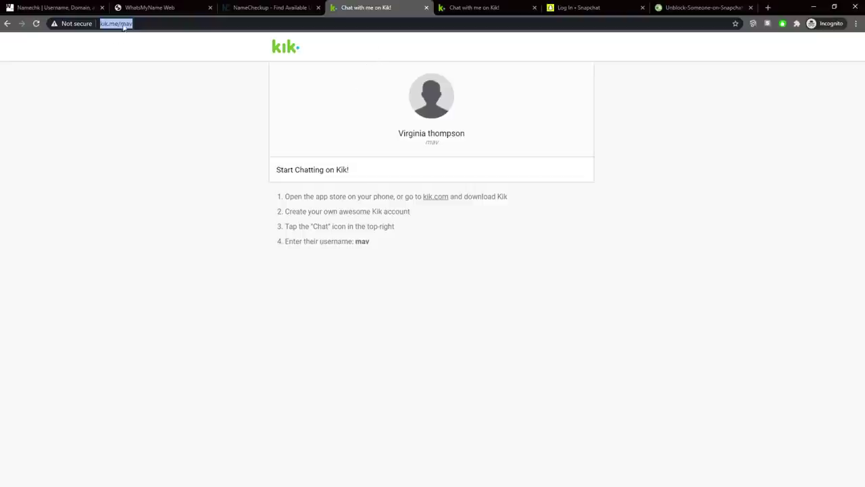
key(End)
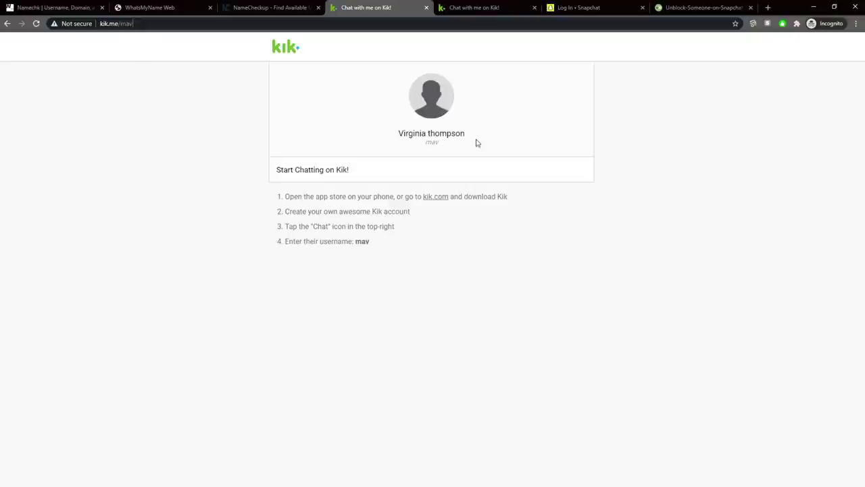
Step: Highlight the mav profile's display name and username, then clear the selection
double_click(434, 141)
click(443, 150)
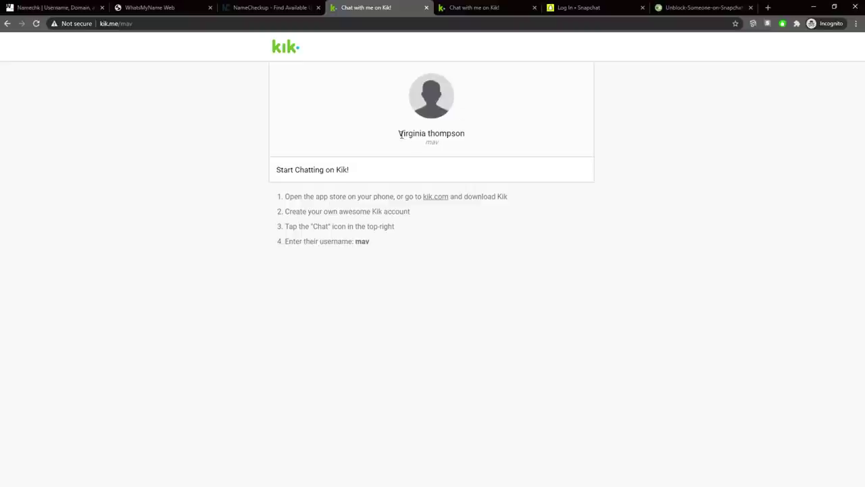
drag(399, 133, 465, 135)
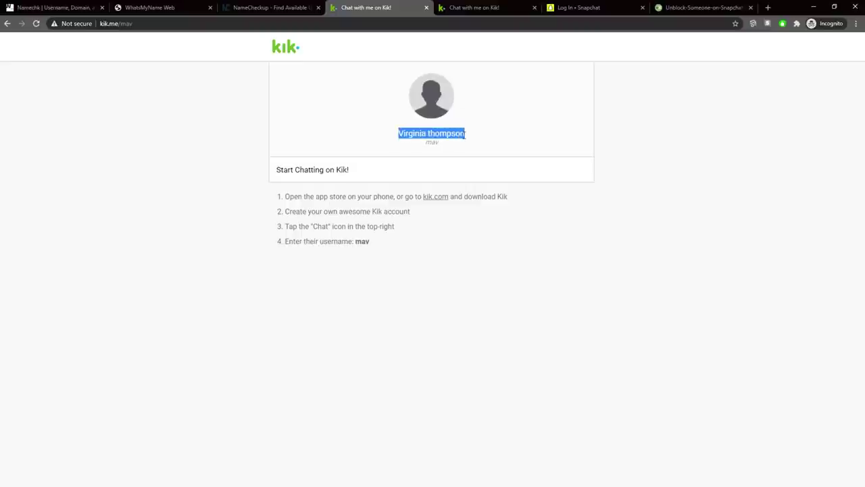
double_click(432, 142)
drag(398, 133, 467, 140)
click(449, 144)
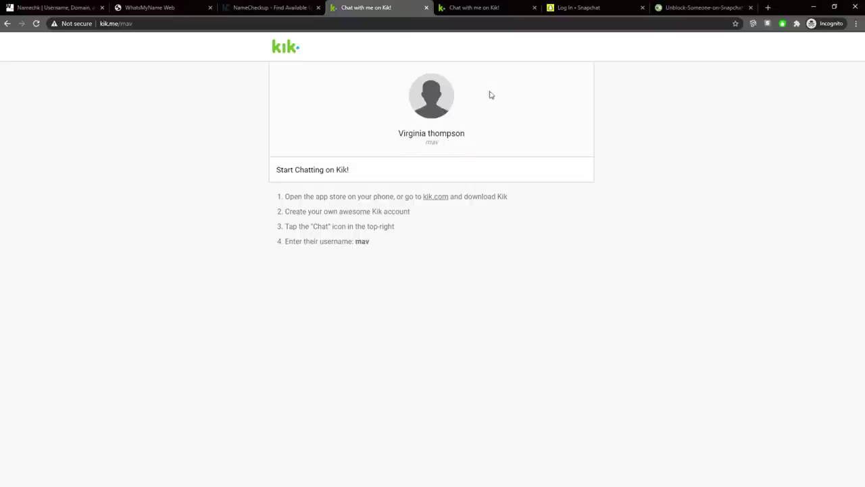
Step: On the heat Kik profile, select the username and open the avatar image in a new tab
click(457, 11)
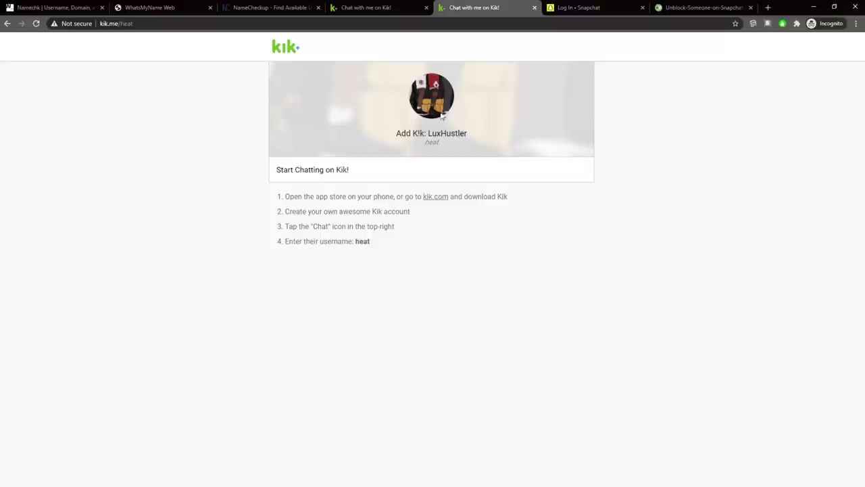
double_click(427, 143)
right_click(429, 97)
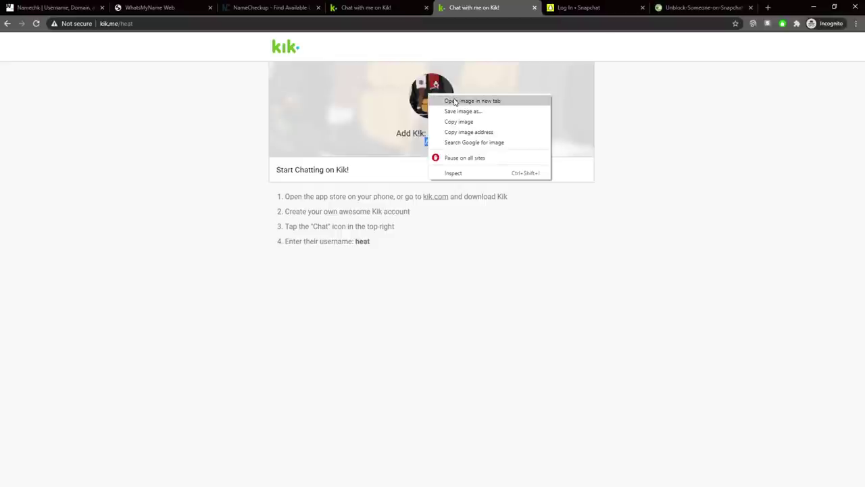
click(455, 101)
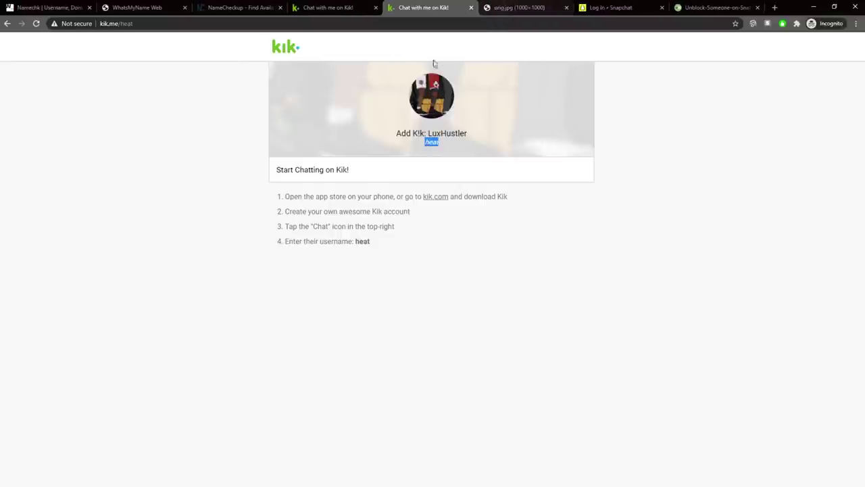
Step: Compare the full-size orig.jpg basketball avatar with the heat profile, then go to Snapchat login
click(516, 5)
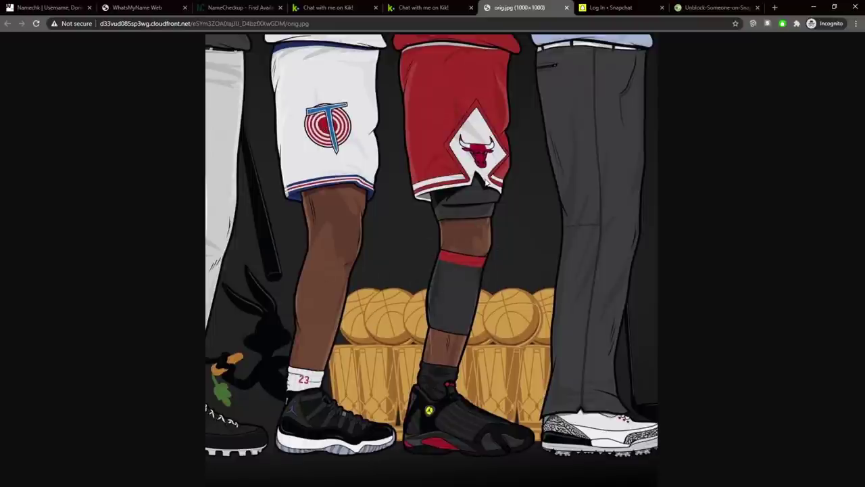
click(420, 9)
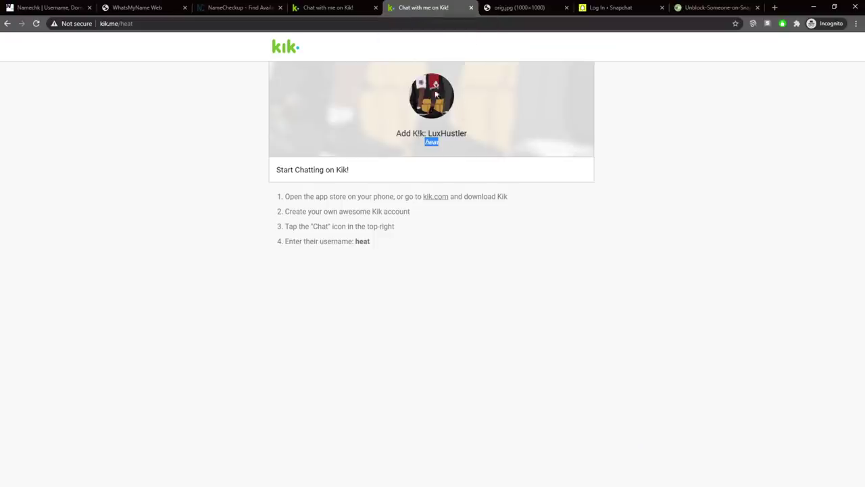
click(511, 12)
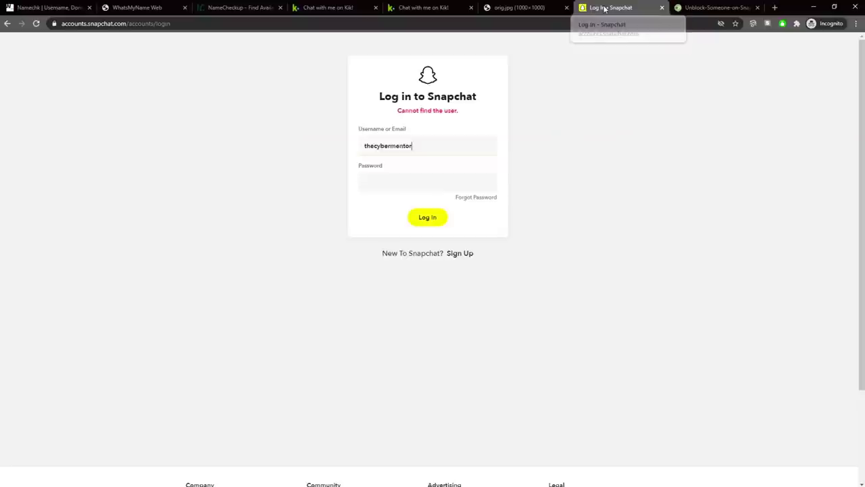
click(605, 8)
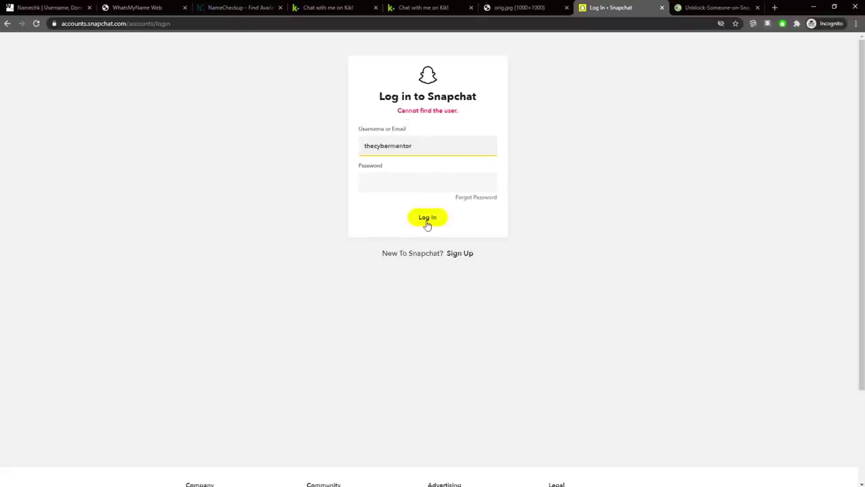
click(396, 187)
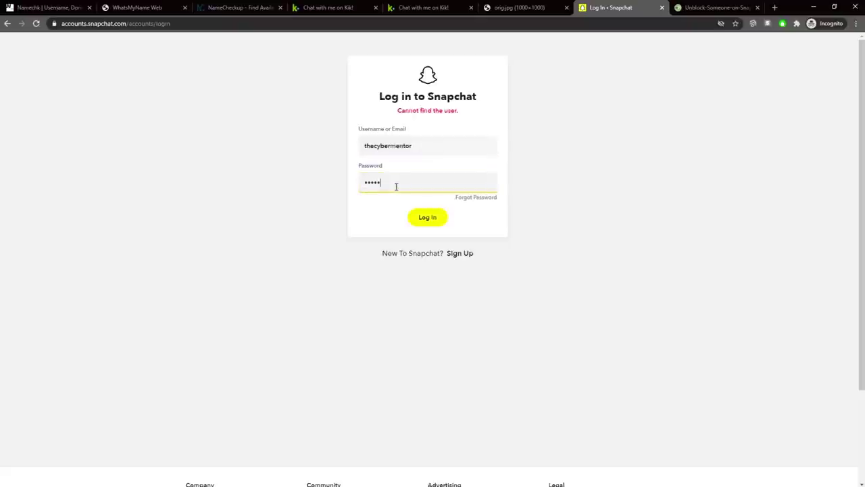
click(418, 218)
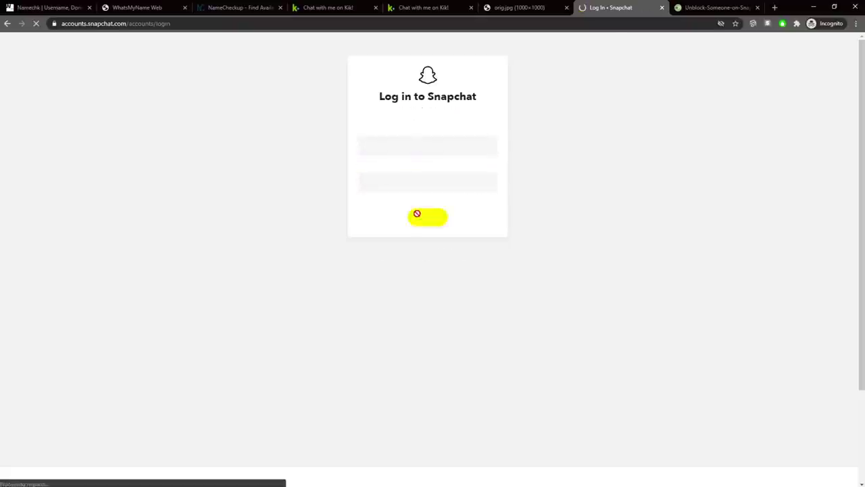
drag(398, 112, 469, 117)
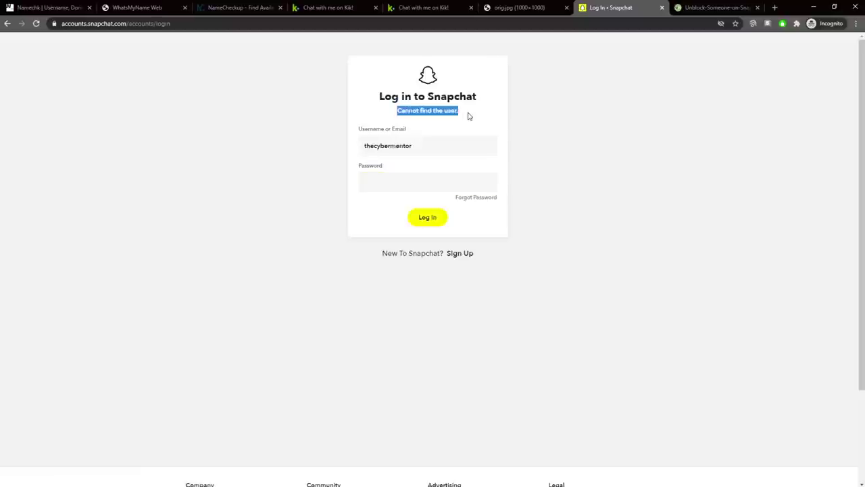
Step: Replace the username with adele and retry the login, again getting Cannot find the user
click(438, 148)
double_click(437, 149)
text(adel)
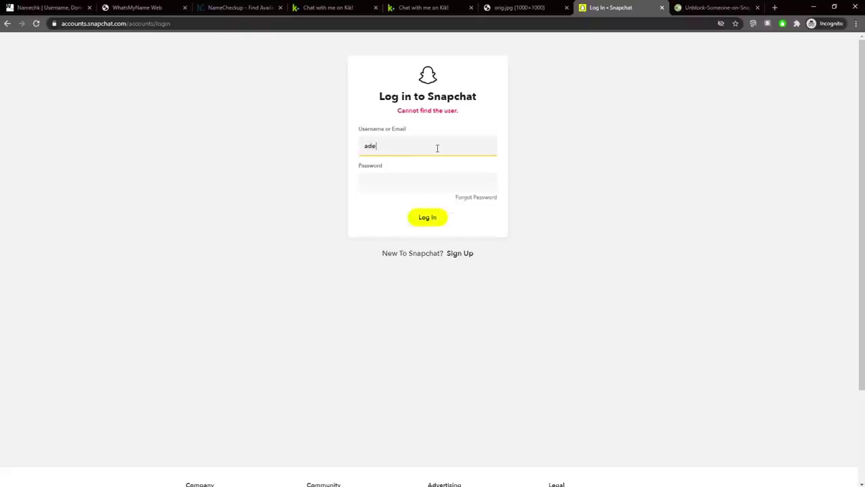
text(e)
click(395, 174)
text(*****)
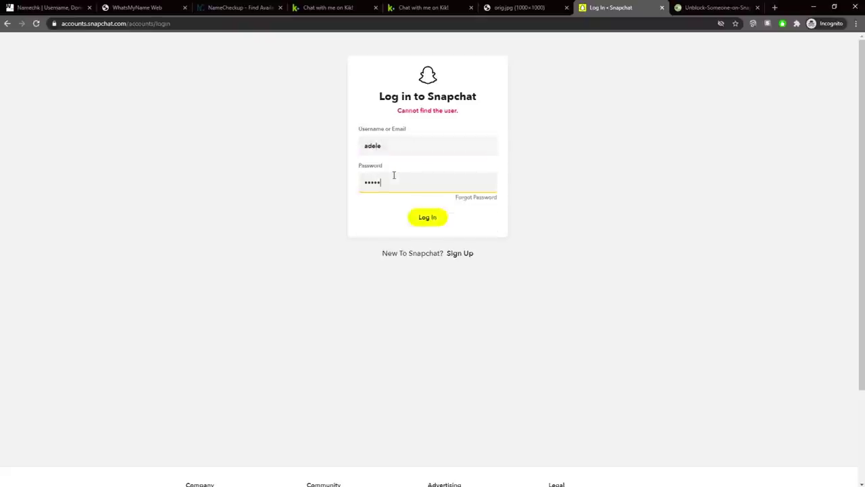
text(***)
click(426, 220)
click(395, 141)
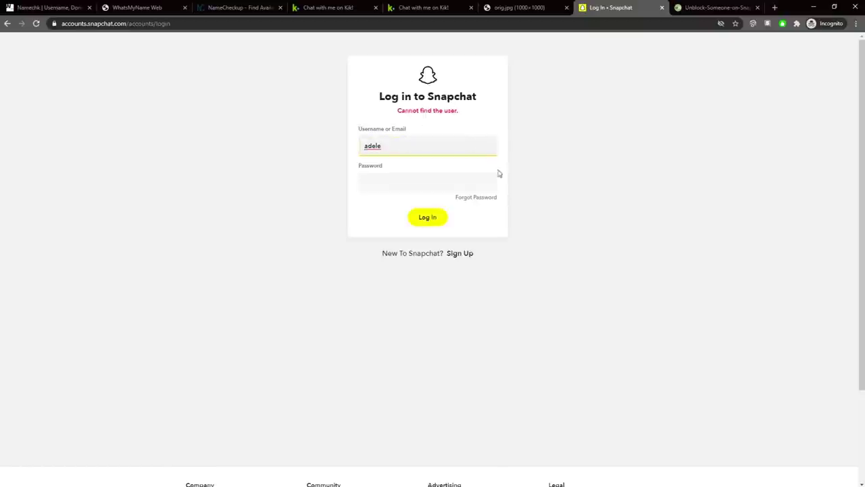
click(482, 114)
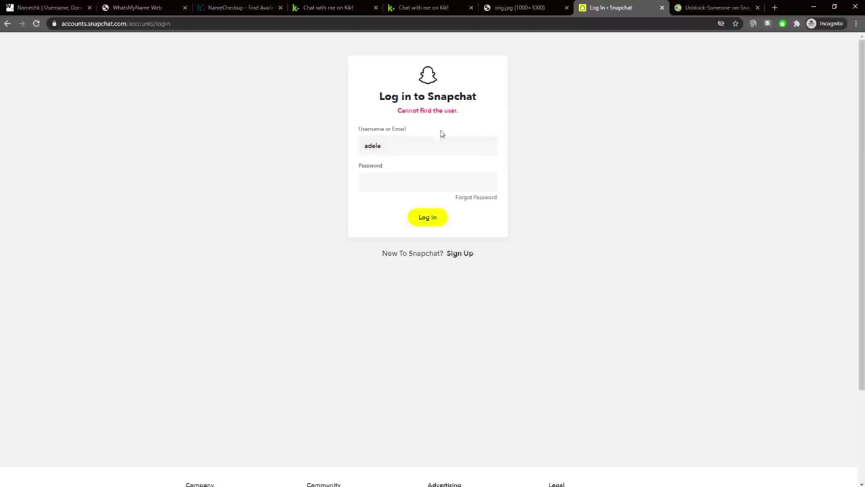
click(399, 132)
Step: View the wikiHow Snapchat friend-search screenshot for adele, then return to the mav Kik profile
click(695, 10)
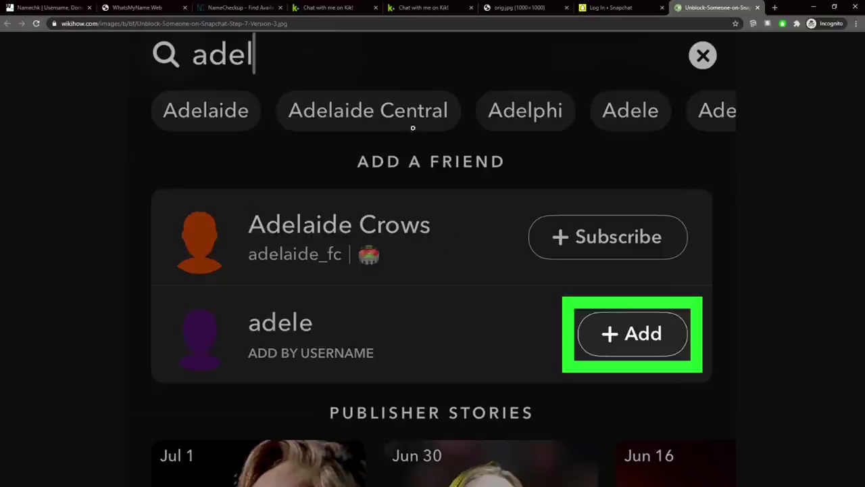
click(331, 11)
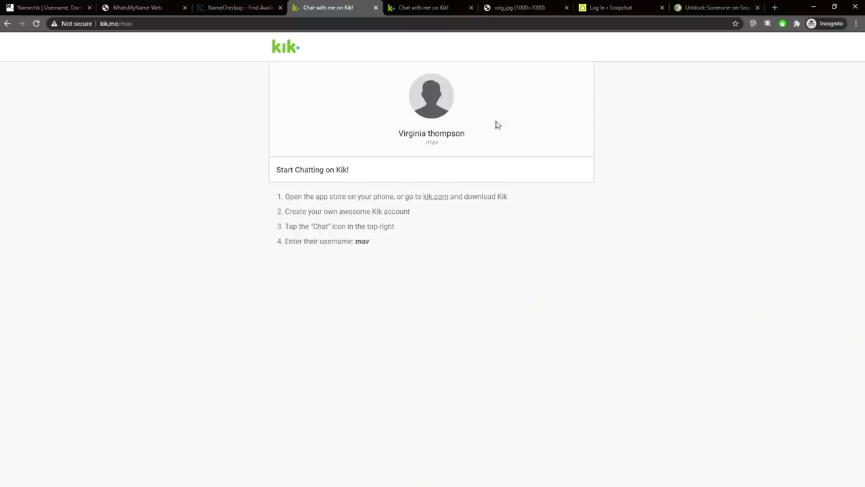
Step: Open thecybermentor's Reddit tile from Namechk's Usernames grid in a new tab
click(696, 7)
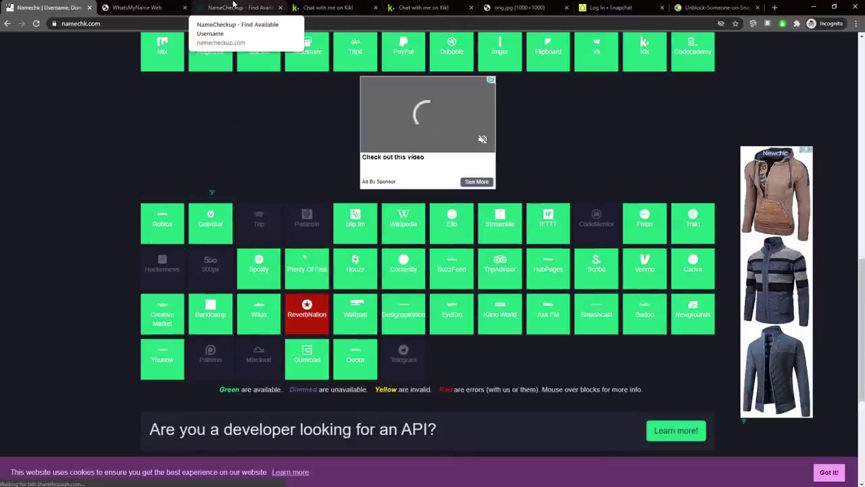
scroll(107, 192, up, 4)
scroll(107, 195, up, 3)
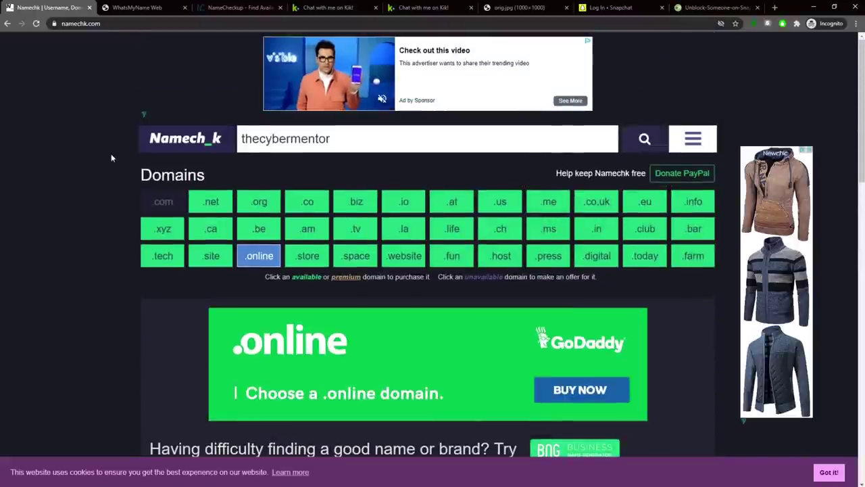
scroll(132, 175, down, 3)
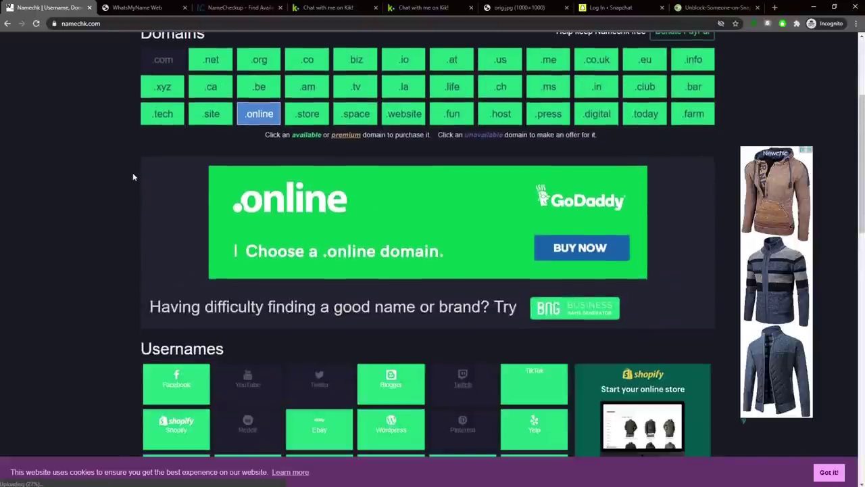
scroll(132, 175, down, 1)
scroll(132, 175, down, 1)
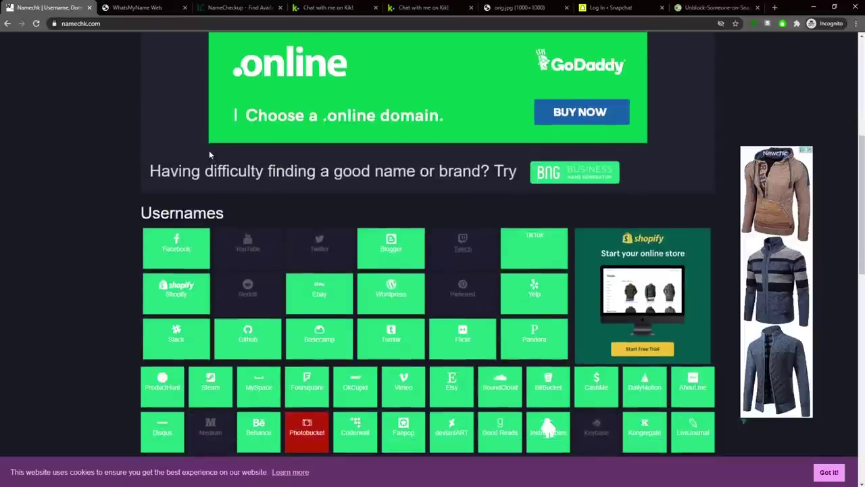
right_click(246, 301)
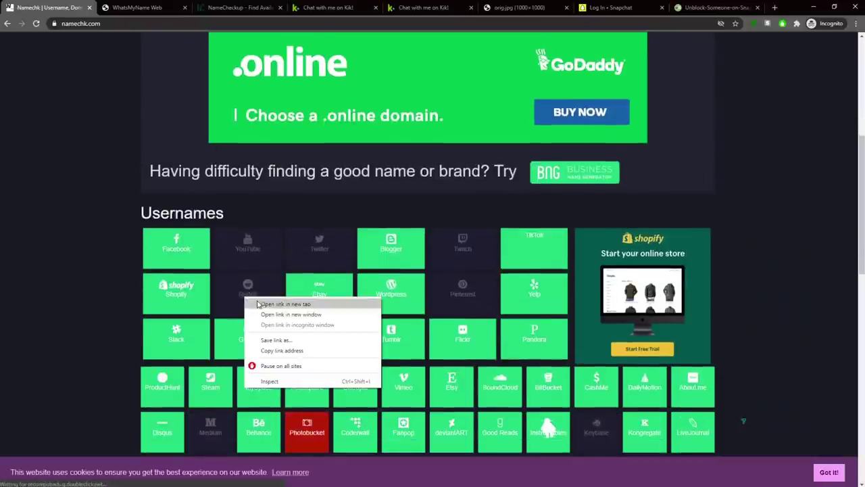
click(270, 310)
Step: Scroll thecybermentor's Reddit posts down to the Keybase proof, then back up to the ZeroLogon videos
click(117, 5)
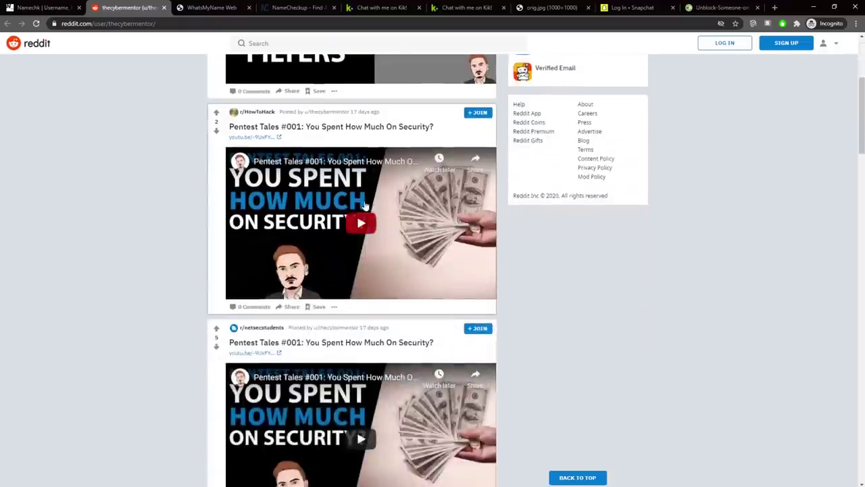
scroll(330, 199, down, 4)
scroll(330, 199, down, 5)
scroll(334, 195, down, 2)
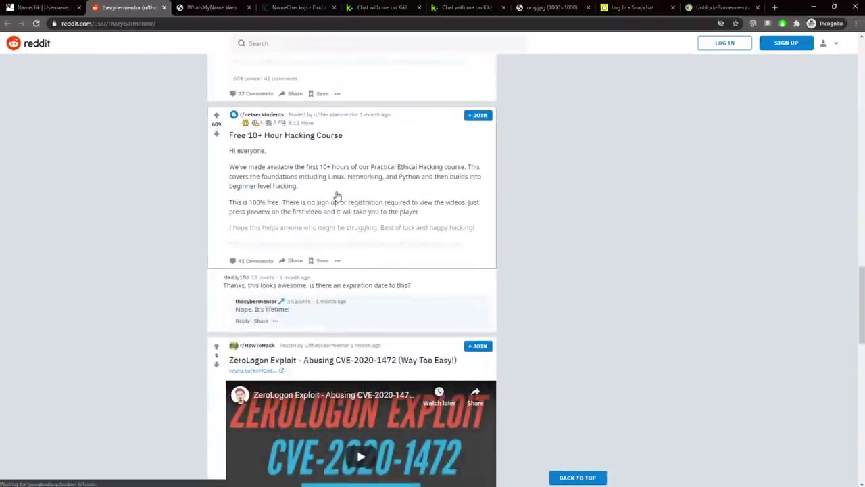
scroll(336, 196, down, 4)
scroll(342, 194, down, 5)
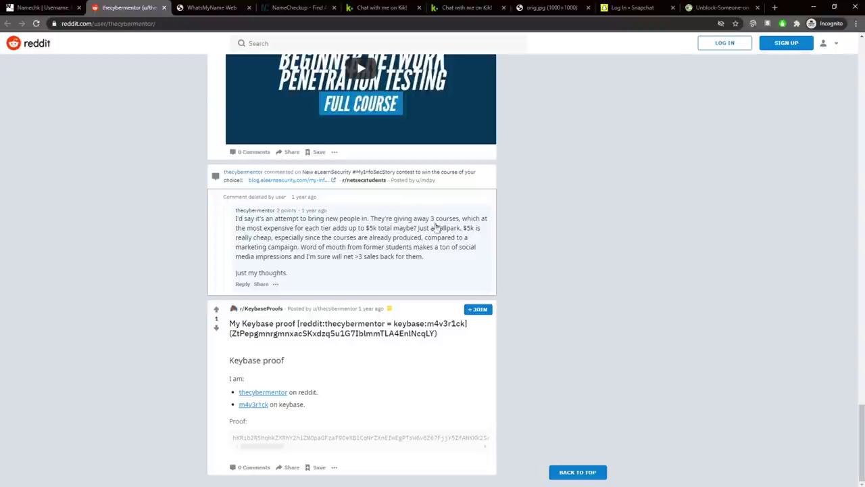
scroll(305, 210, up, 5)
scroll(305, 210, up, 4)
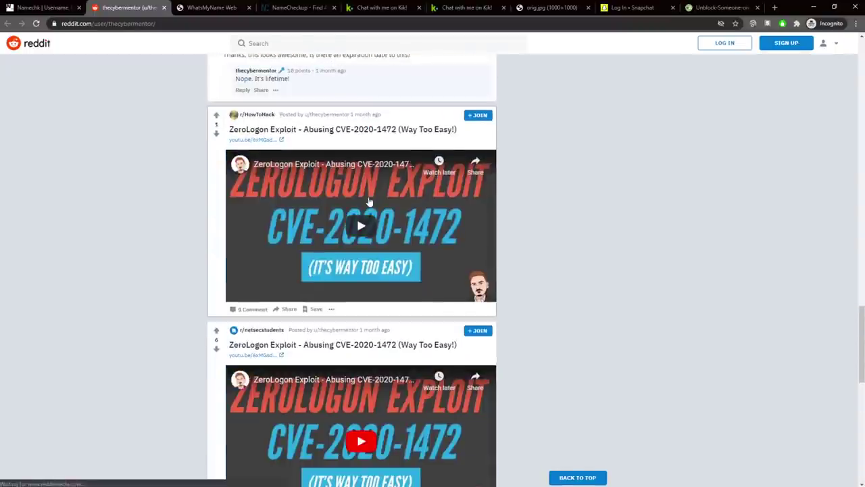
Step: Go back to the Namechk tab showing the thecybermentor username results grid
click(60, 7)
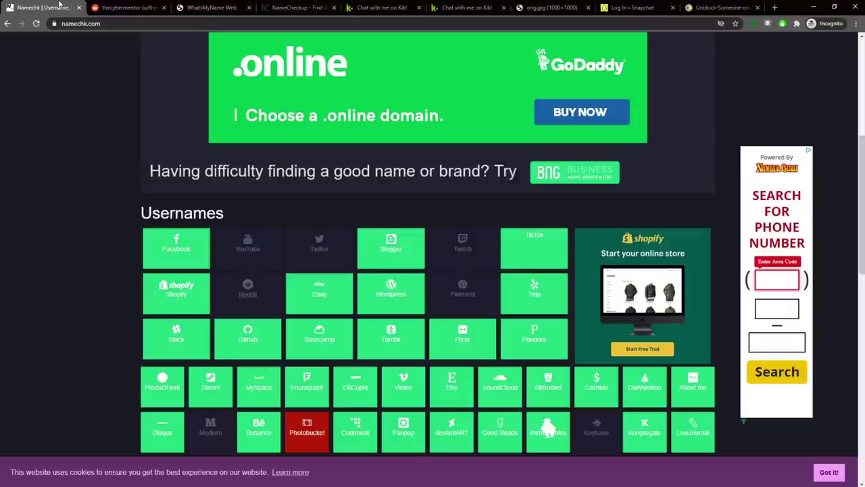